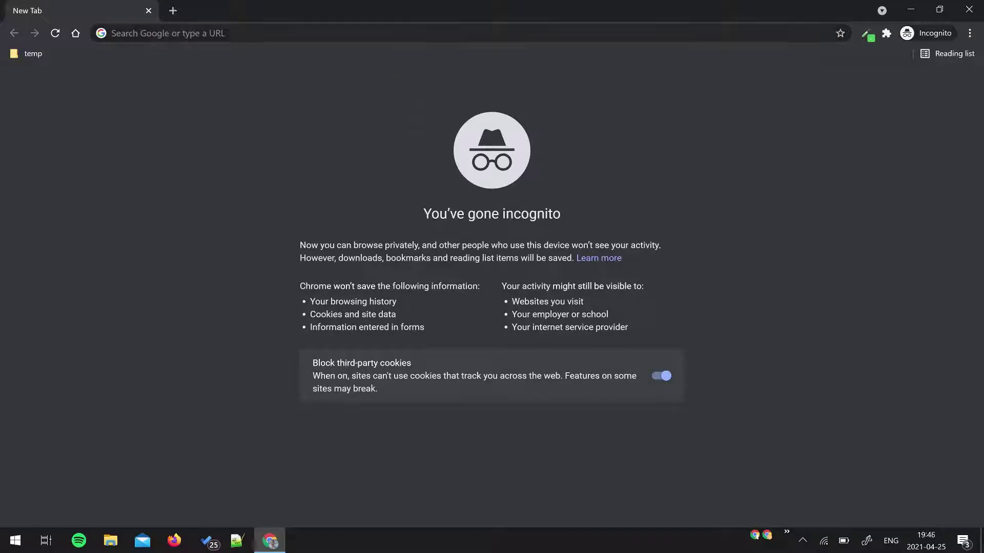
Step: Load time.is, then cut the URL back to the plain home page showing Pune's exact time
{"action": "type", "text": "time"}
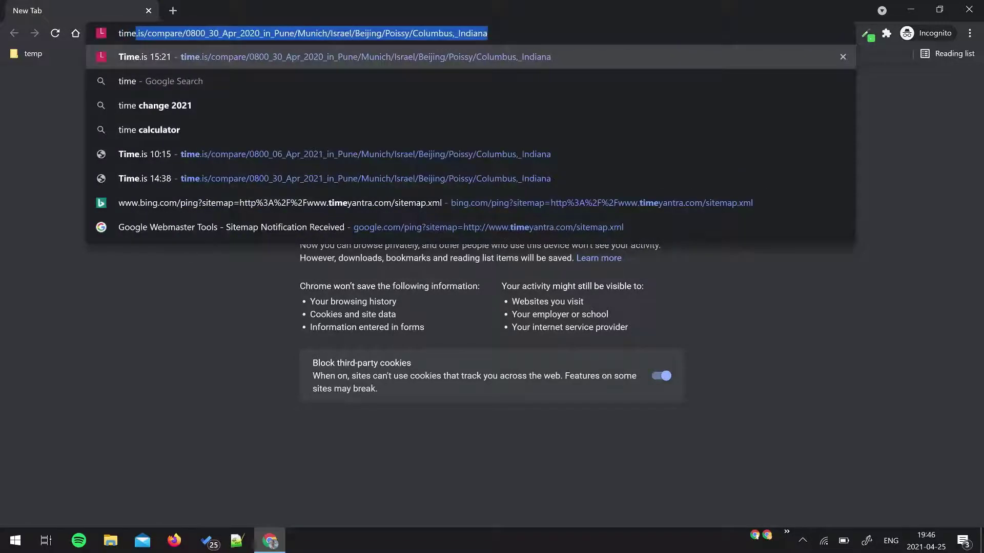
{"action": "type", "text": ".is"}
{"action": "key", "text": "Return"}
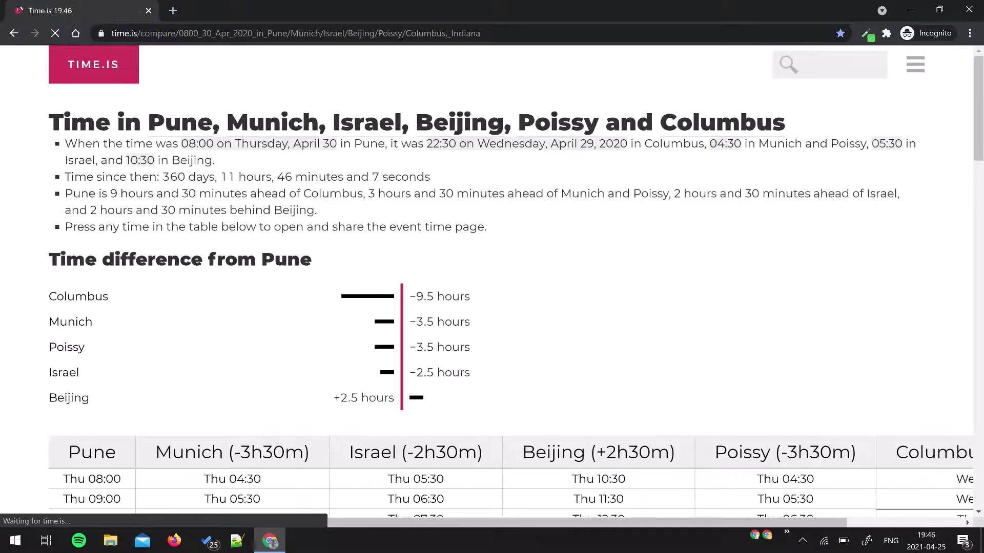
{"action": "left_click_drag", "start_coordinate": [140, 34], "coordinate": [484, 33]}
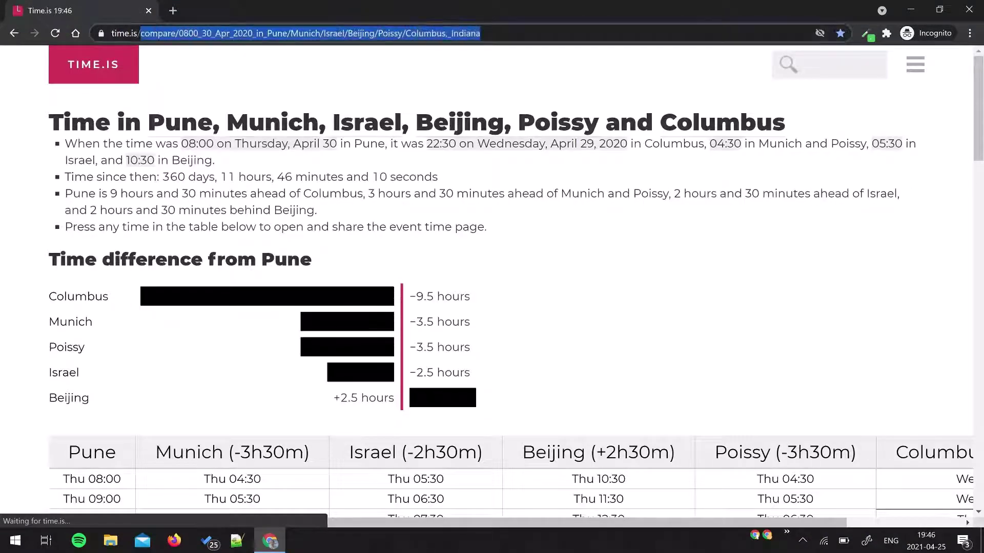
{"action": "key", "text": "BackSpace"}
{"action": "key", "text": "Return"}
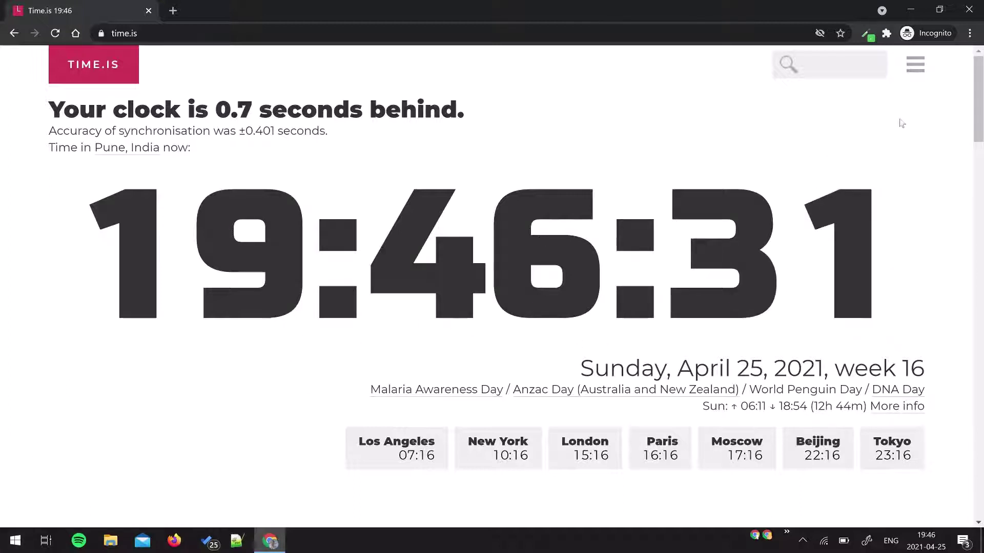
Step: Go to the Time here&there converter and set Pune, India as the main location
{"action": "left_click", "coordinate": [915, 65]}
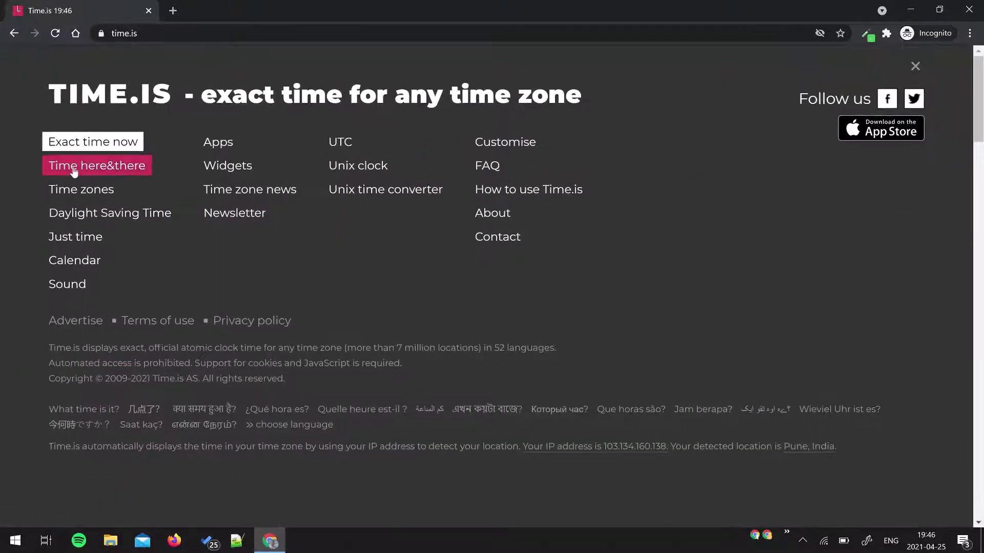
{"action": "left_click", "coordinate": [121, 170]}
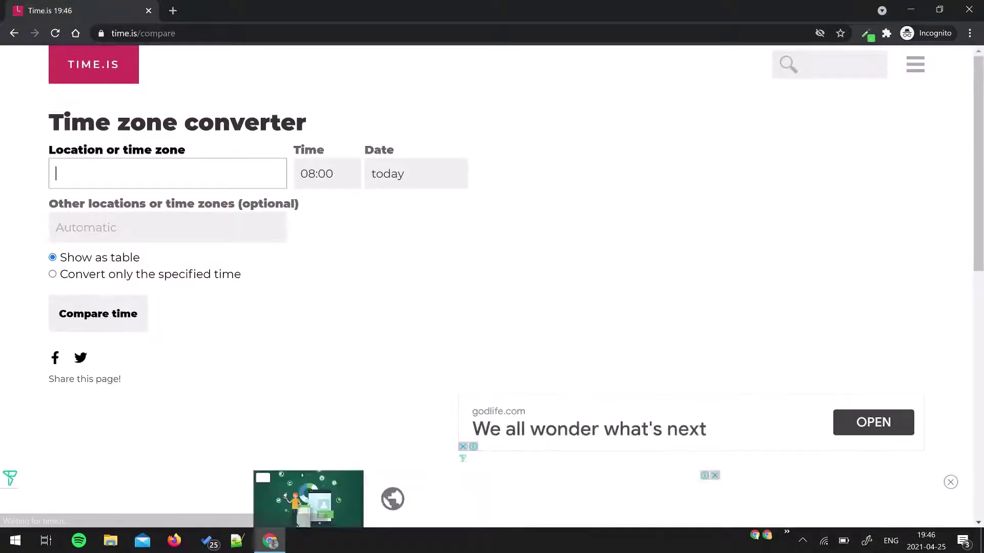
{"action": "type", "text": "Pune"}
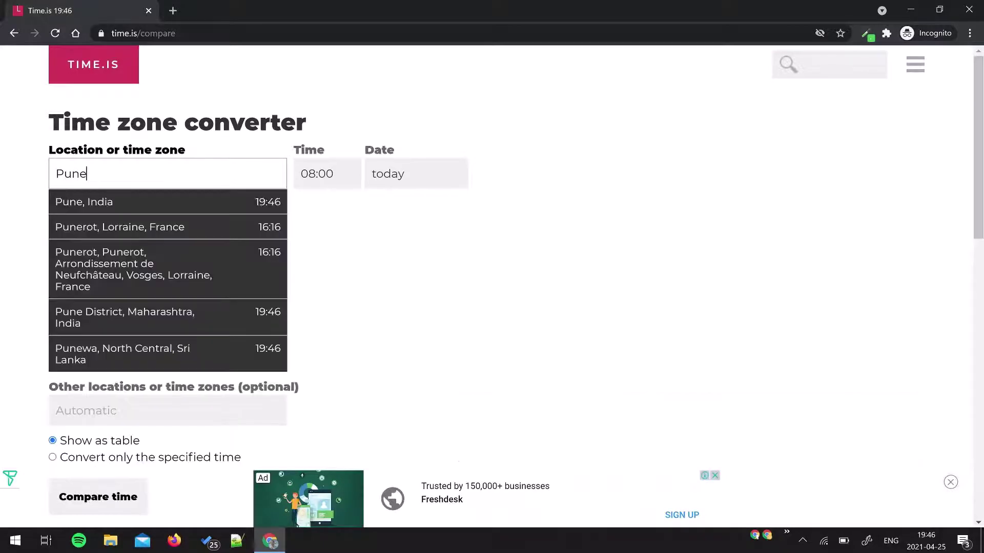
{"action": "left_click", "coordinate": [153, 202]}
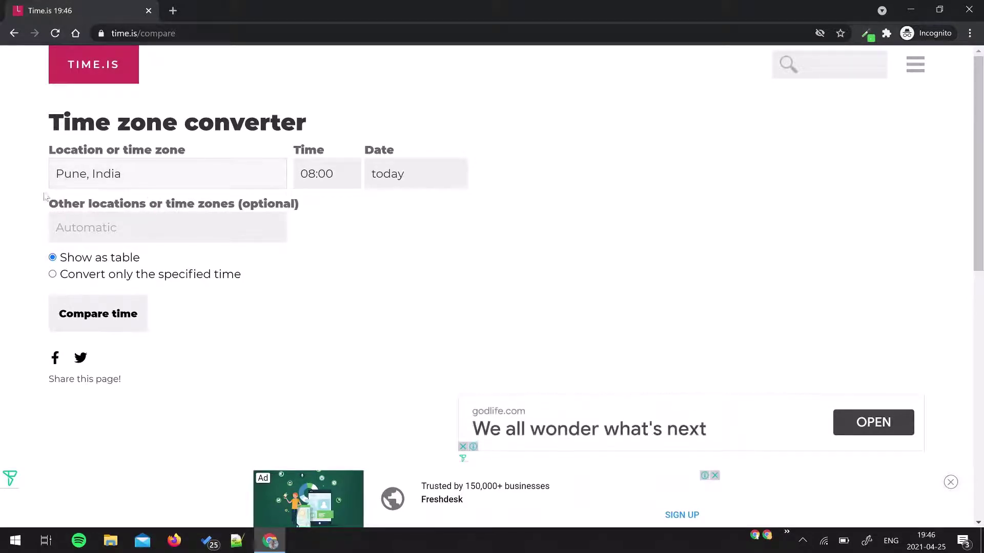
{"action": "left_click", "coordinate": [326, 174]}
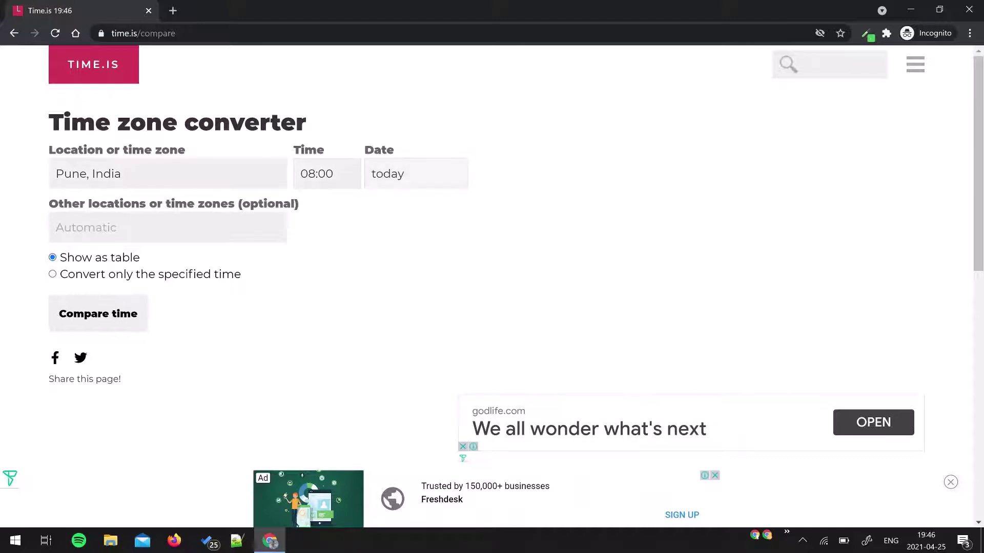
{"action": "left_click", "coordinate": [215, 227]}
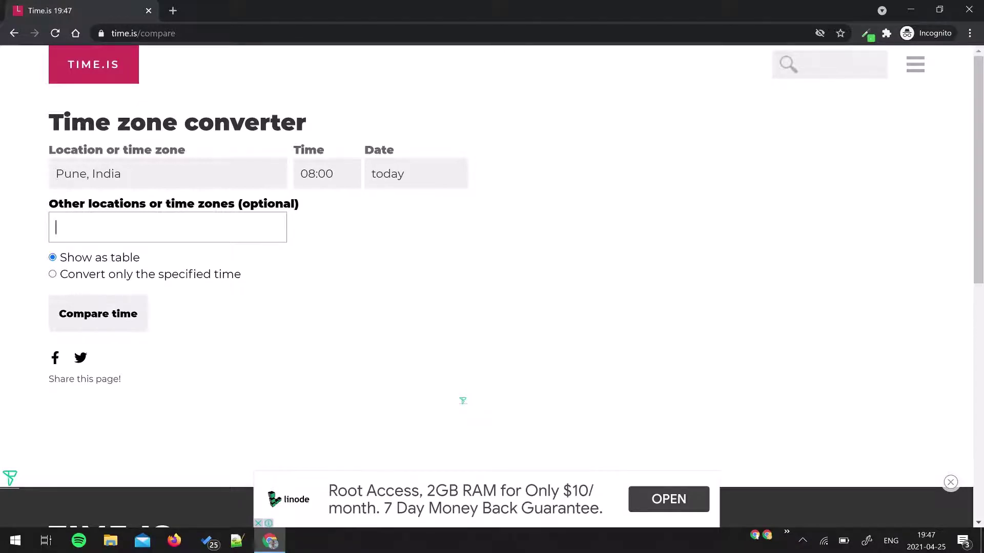
Step: Add Beijing, China, Israel and Munich, Germany as other locations and compare the times
{"action": "type", "text": "Be"}
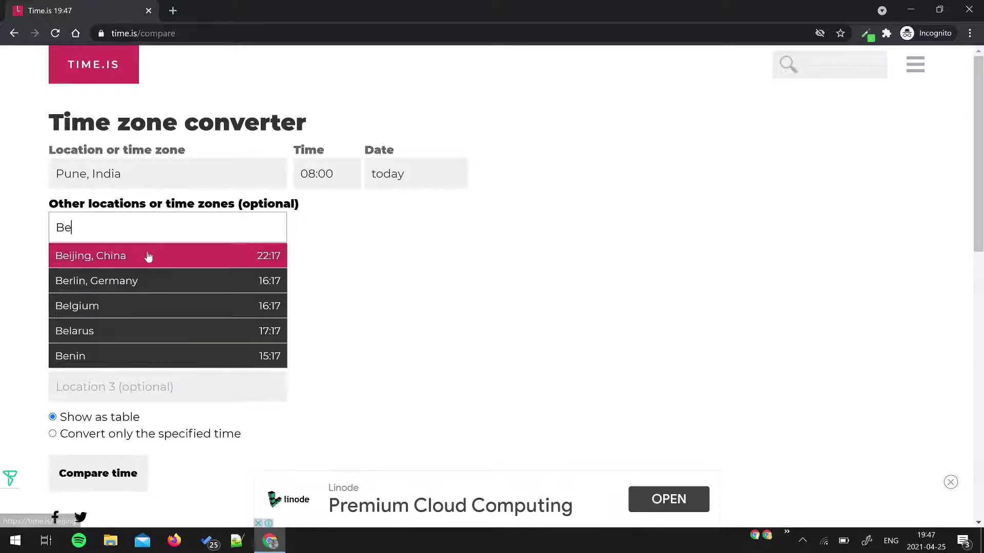
{"action": "left_click", "coordinate": [149, 257]}
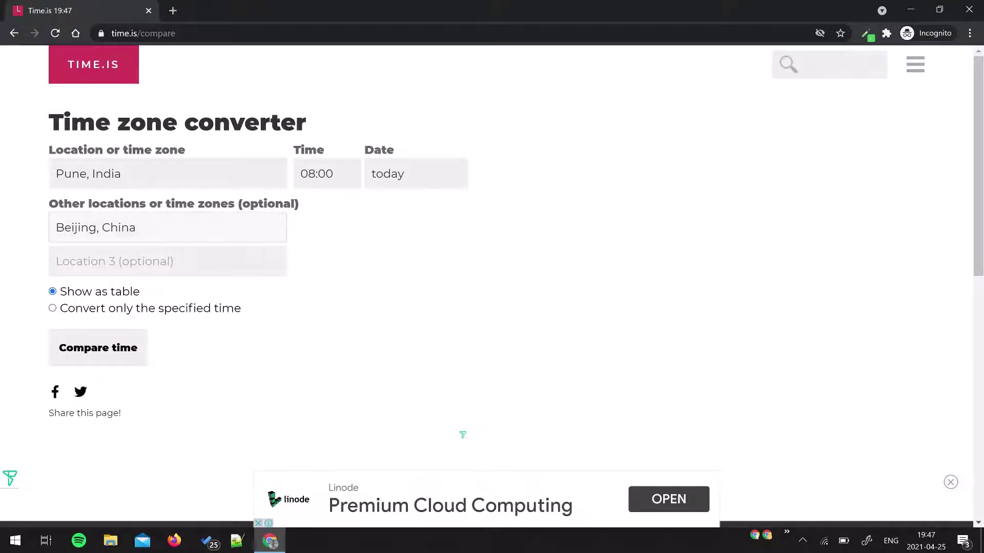
{"action": "left_click", "coordinate": [149, 258]}
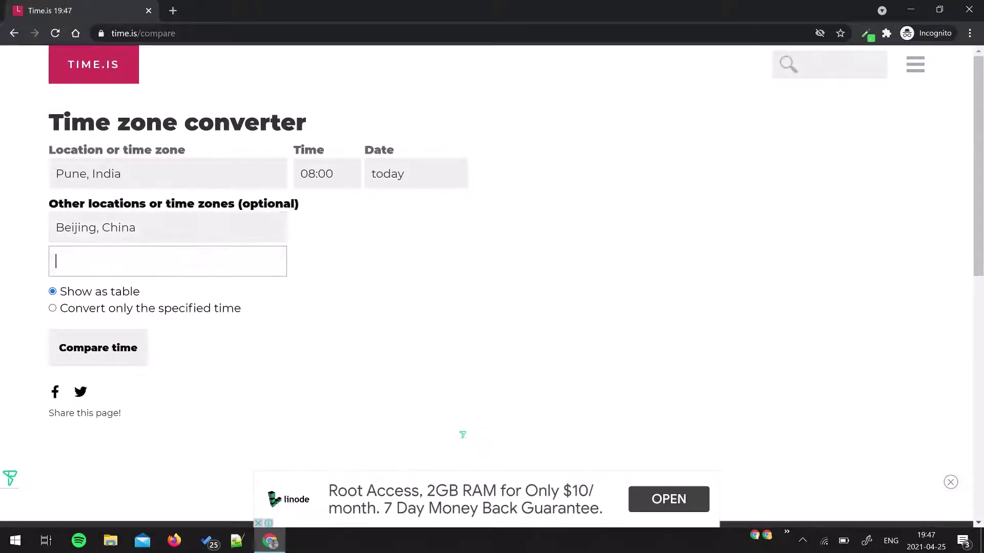
{"action": "type", "text": "Israel"}
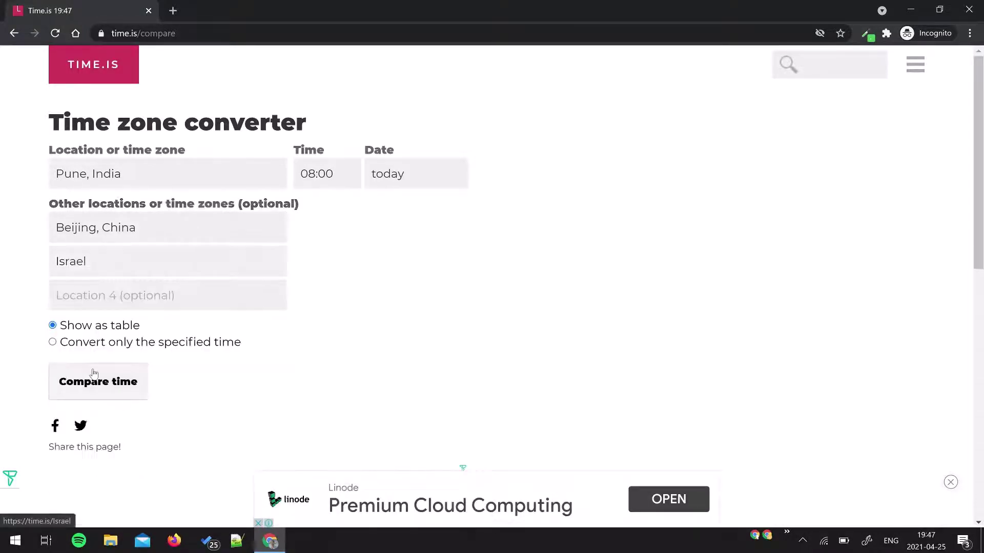
{"action": "left_click", "coordinate": [93, 372]}
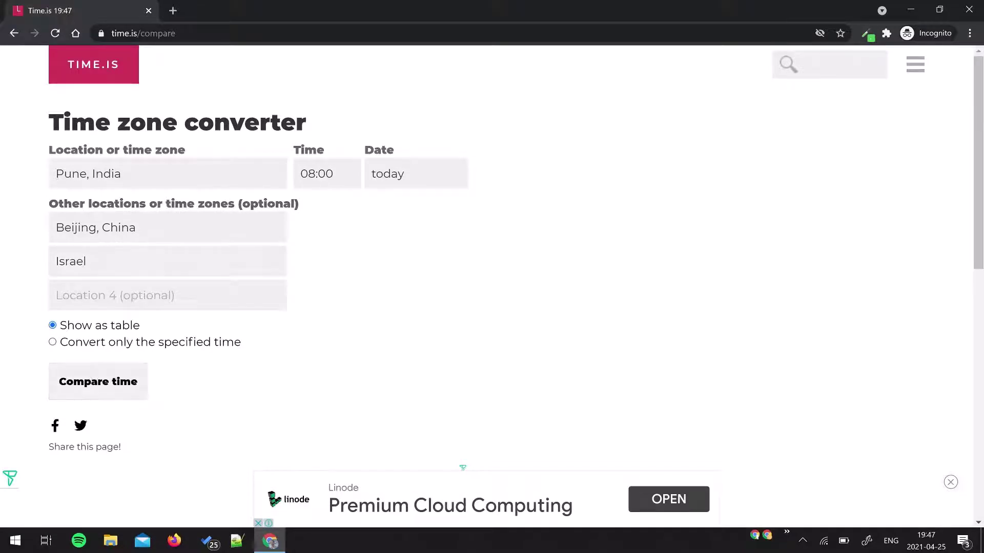
{"action": "key", "text": "Tab"}
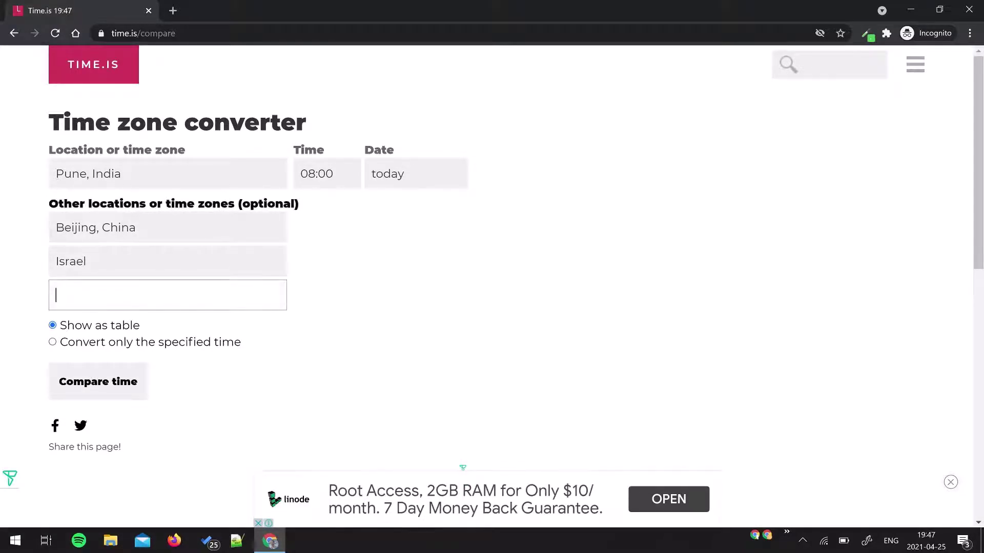
{"action": "type", "text": "M"}
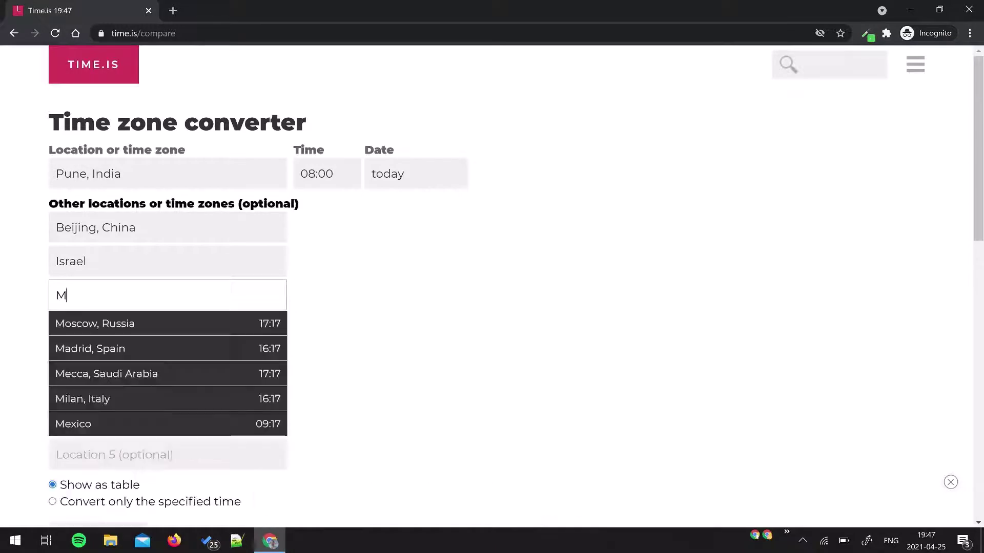
{"action": "type", "text": "uni"}
{"action": "left_click", "coordinate": [107, 324]}
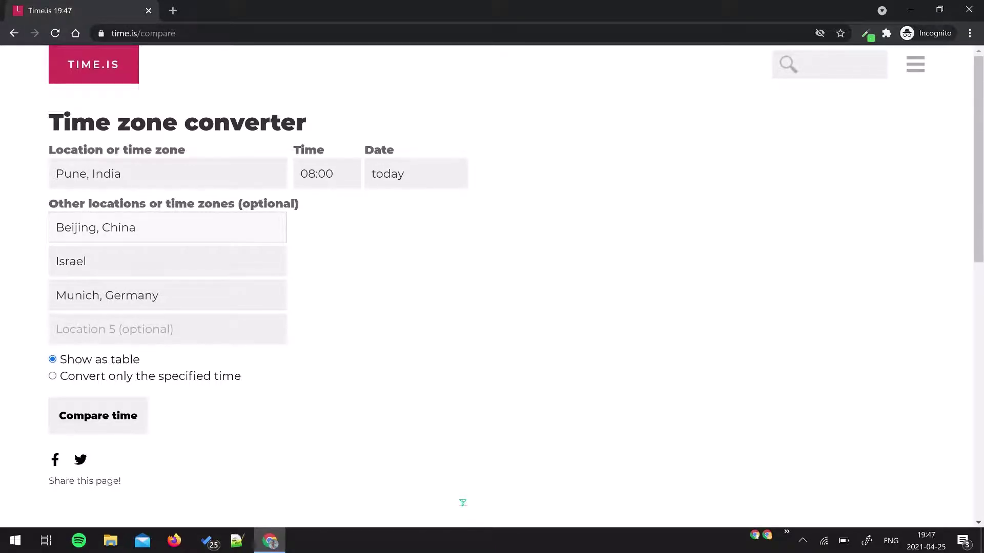
{"action": "left_click", "coordinate": [103, 261]}
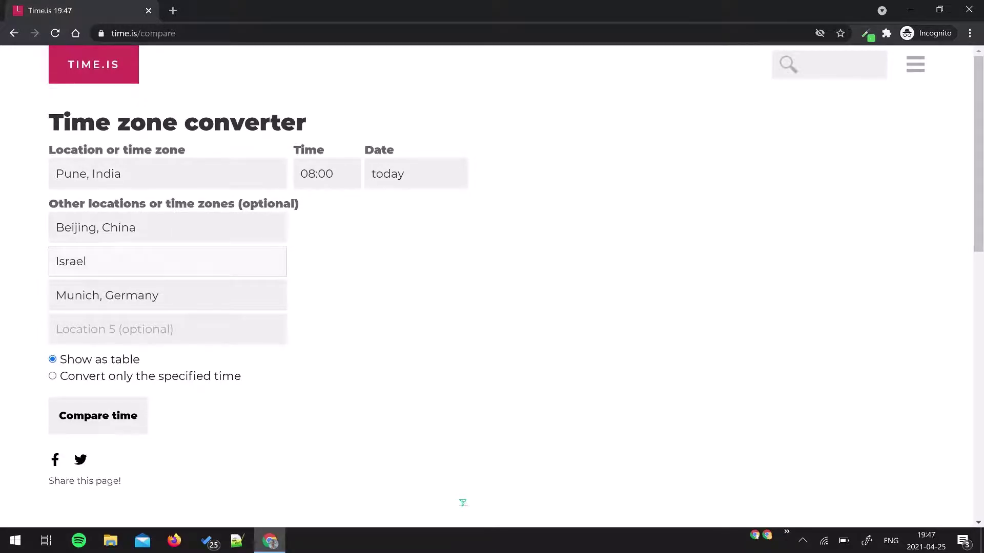
{"action": "left_click", "coordinate": [409, 149]}
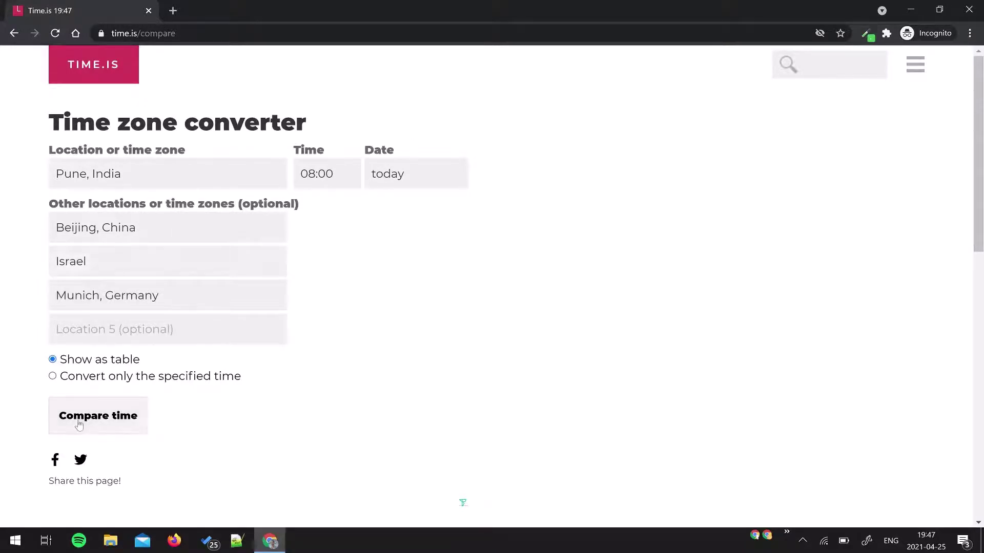
{"action": "left_click", "coordinate": [105, 421]}
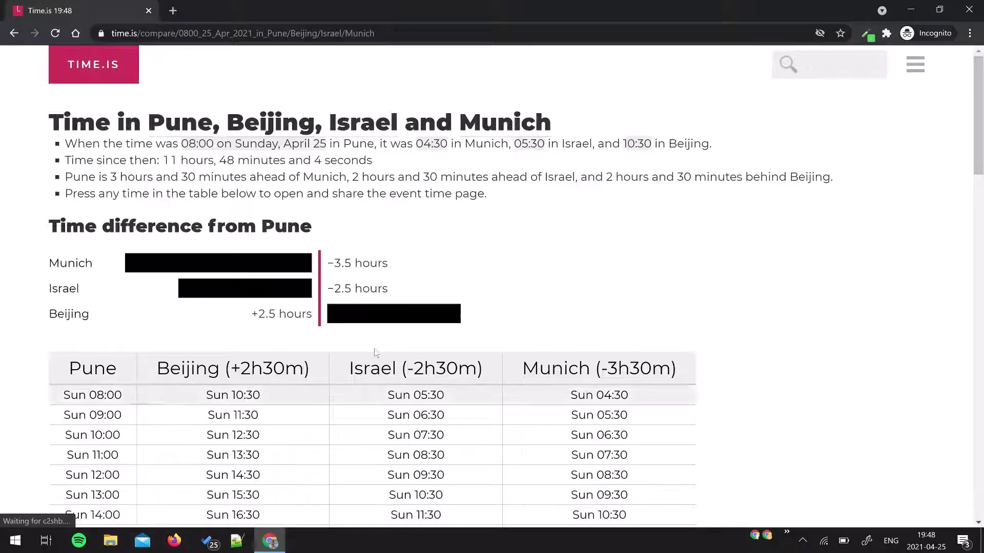
{"action": "scroll", "coordinate": [94, 351], "scroll_direction": "down", "scroll_amount": 3}
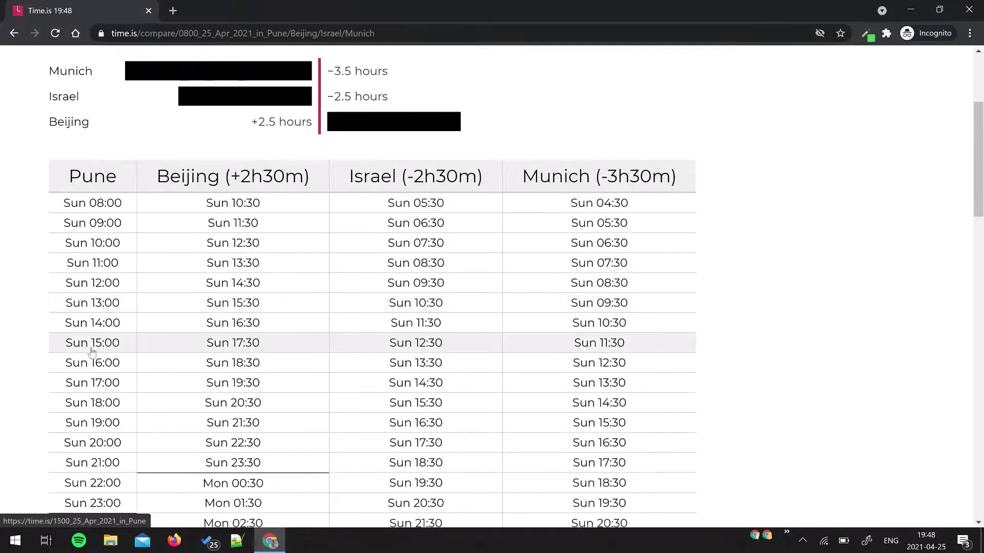
{"action": "scroll", "coordinate": [92, 352], "scroll_direction": "down", "scroll_amount": 3}
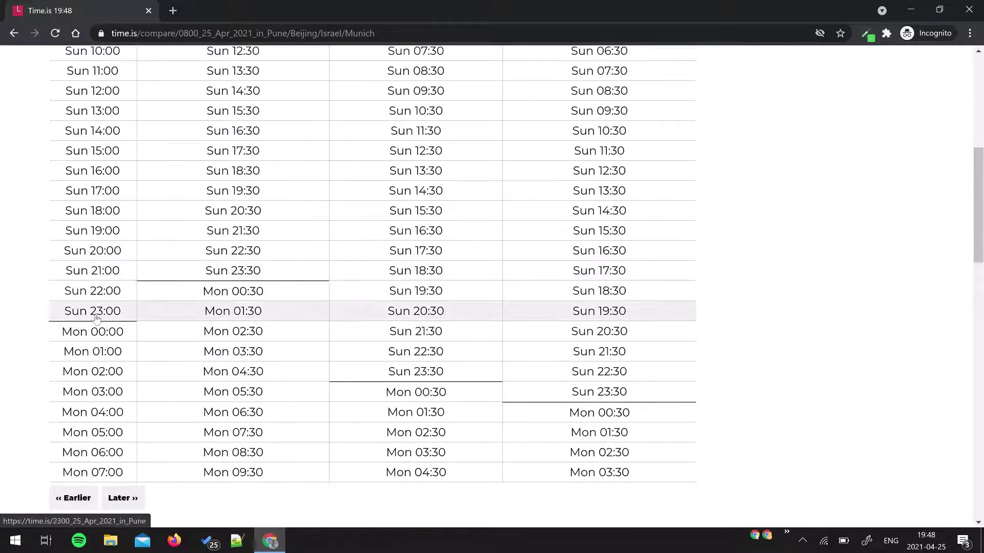
{"action": "scroll", "coordinate": [99, 310], "scroll_direction": "up", "scroll_amount": 2}
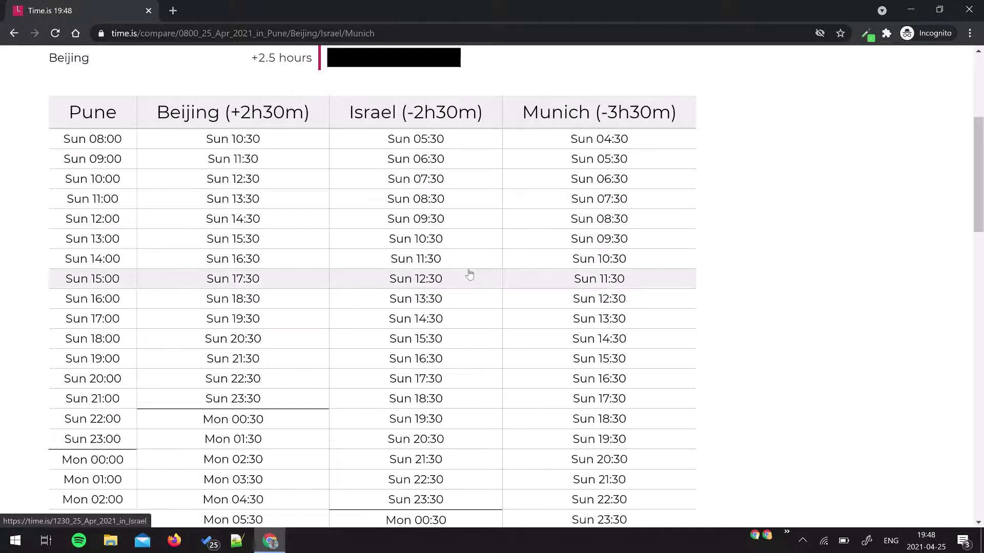
{"action": "scroll", "coordinate": [461, 276], "scroll_direction": "down", "scroll_amount": 3}
{"action": "scroll", "coordinate": [169, 268], "scroll_direction": "down", "scroll_amount": 3}
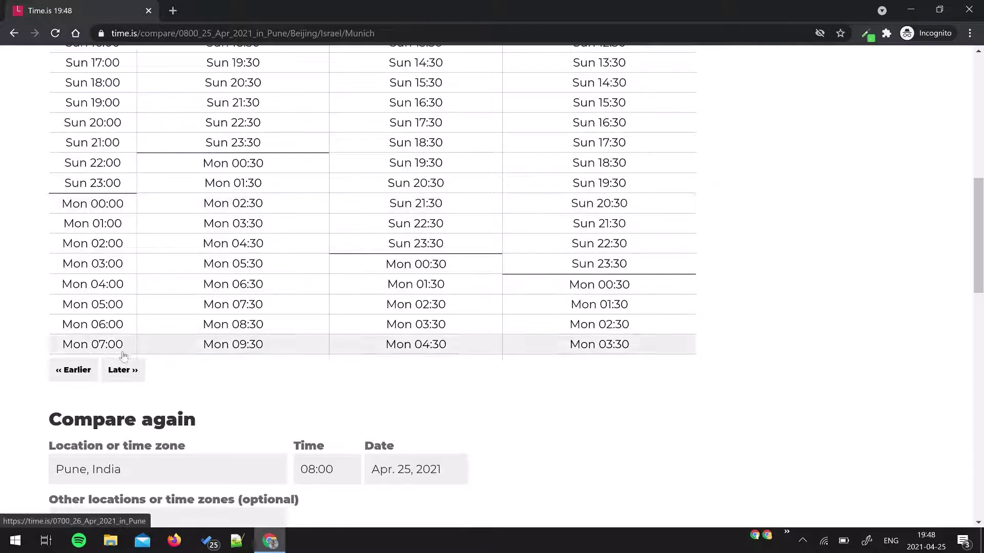
Step: Shift the comparison table to Monday 26 Apr 2021 with Later, returning to its top rows
{"action": "left_click", "coordinate": [123, 371]}
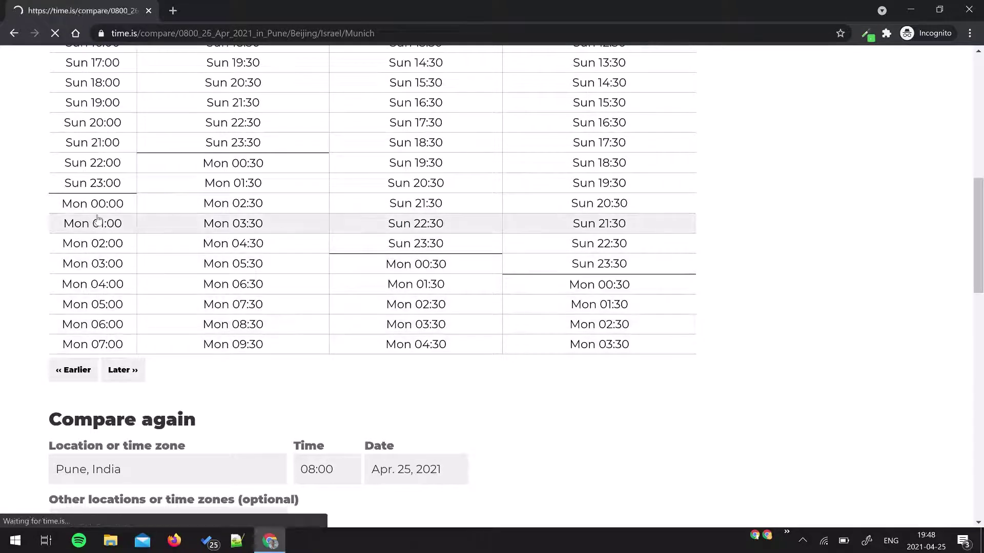
{"action": "scroll", "coordinate": [39, 275], "scroll_direction": "down", "scroll_amount": 10}
{"action": "scroll", "coordinate": [40, 275], "scroll_direction": "up", "scroll_amount": 5}
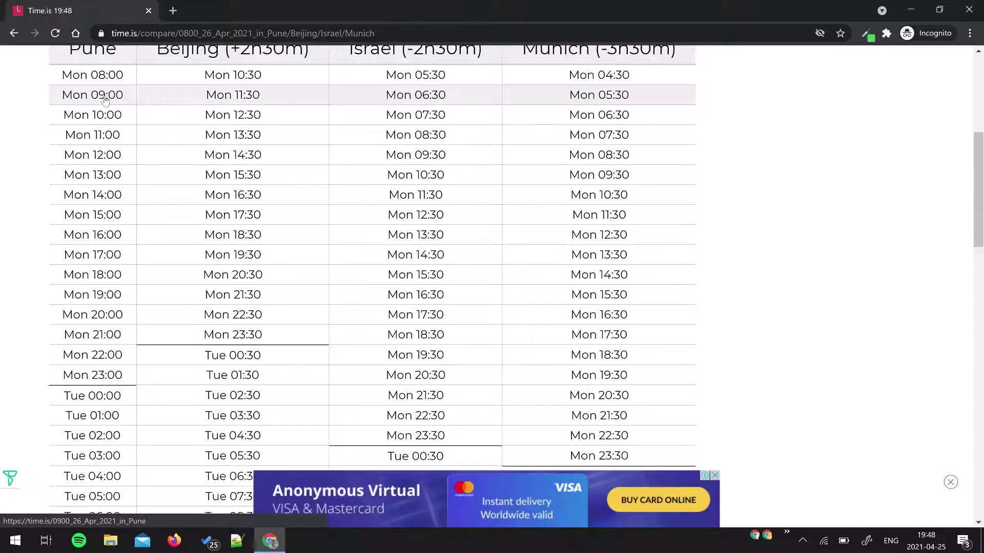
{"action": "scroll", "coordinate": [105, 99], "scroll_direction": "up", "scroll_amount": 2}
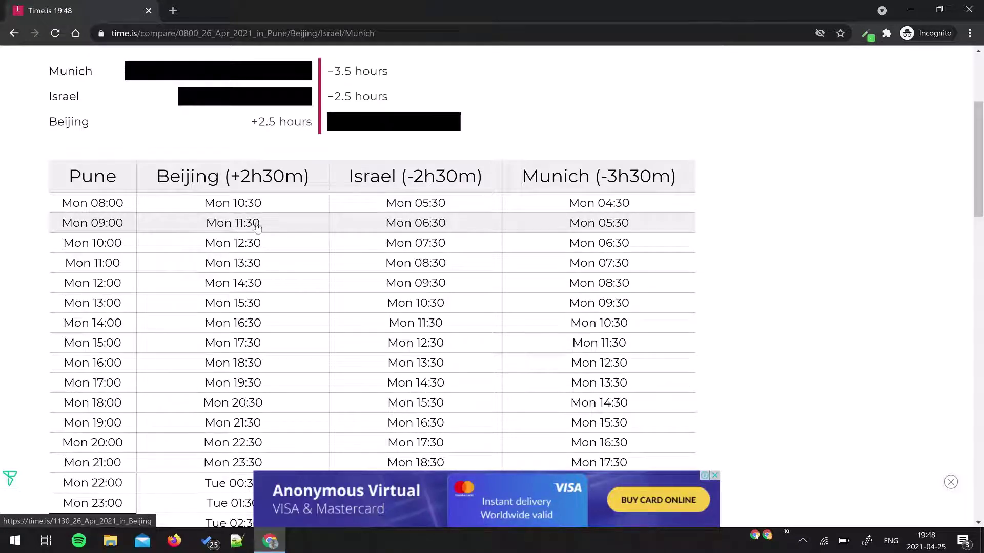
{"action": "scroll", "coordinate": [116, 184], "scroll_direction": "down", "scroll_amount": 1}
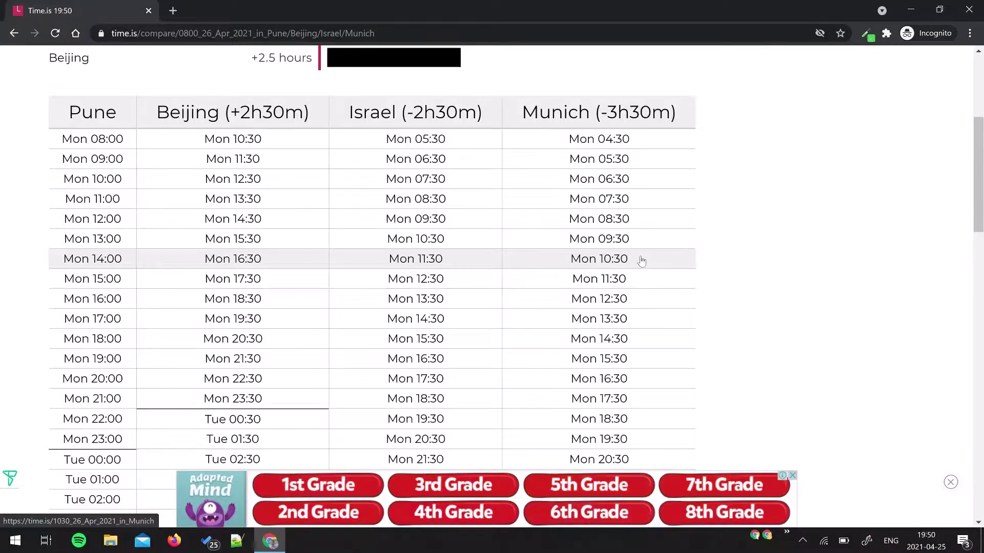
Step: Bookmark the Monday comparison page into the Bookmarks bar folder
{"action": "scroll", "coordinate": [639, 259], "scroll_direction": "down", "scroll_amount": 1}
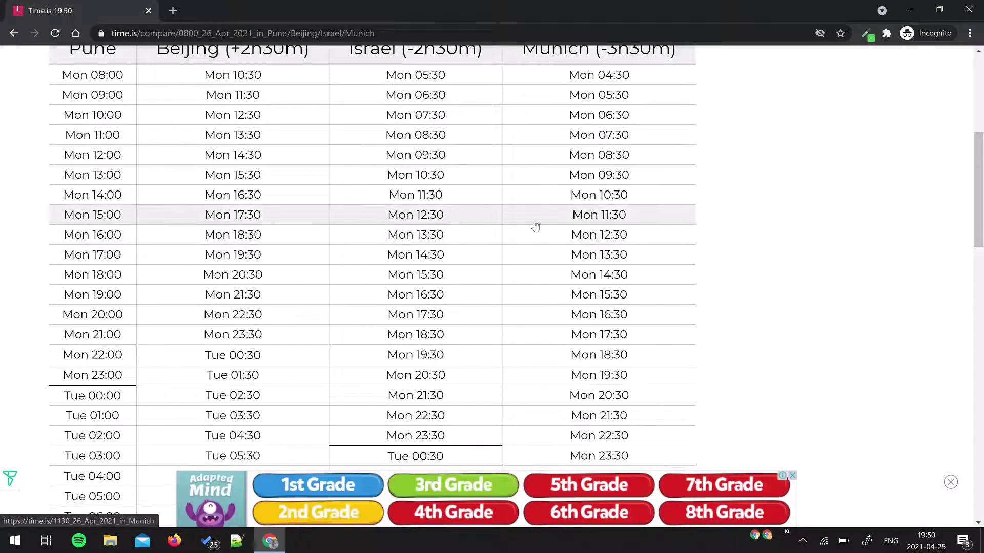
{"action": "scroll", "coordinate": [535, 226], "scroll_direction": "up", "scroll_amount": 1}
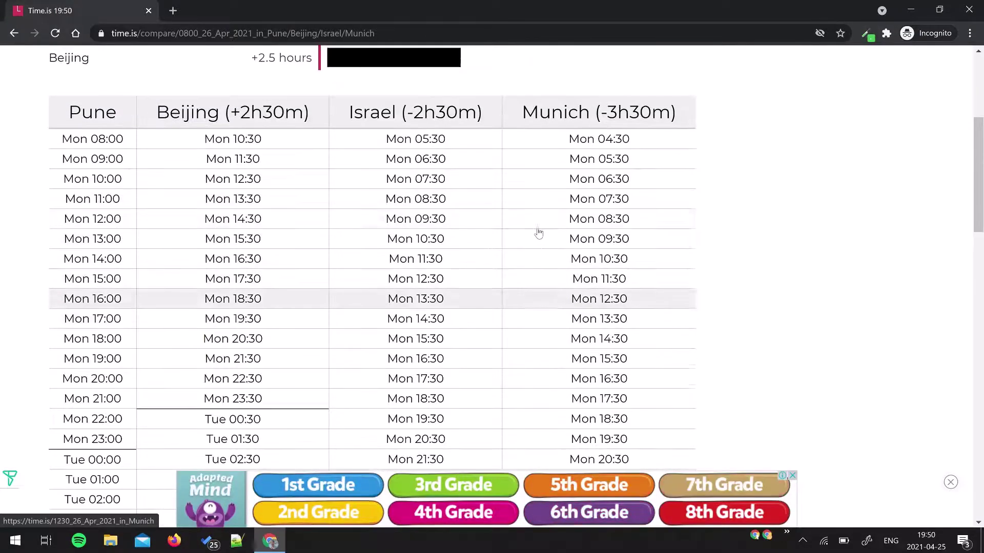
{"action": "left_click_drag", "start_coordinate": [378, 33], "coordinate": [105, 36]}
{"action": "left_click", "coordinate": [841, 34]}
{"action": "left_click", "coordinate": [784, 51]}
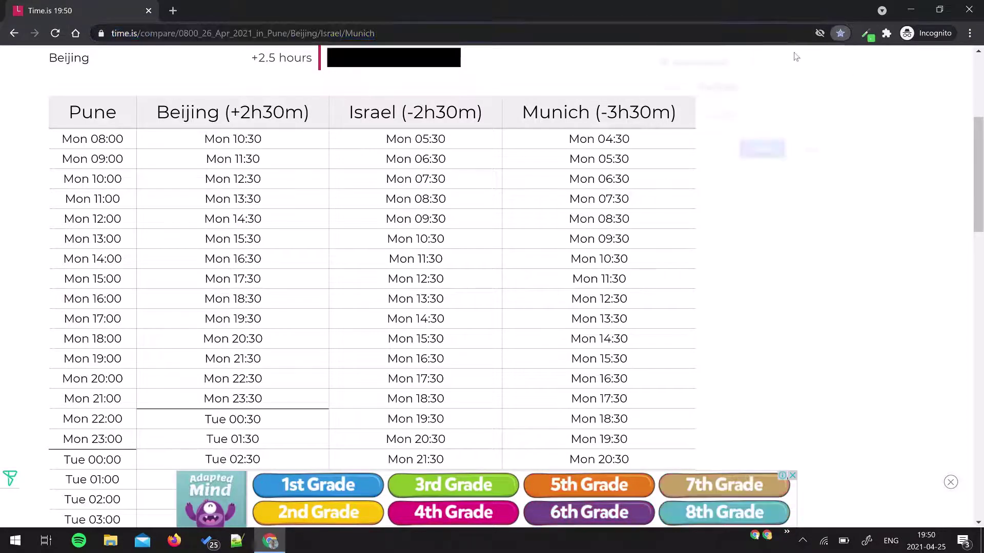
{"action": "left_click", "coordinate": [748, 116]}
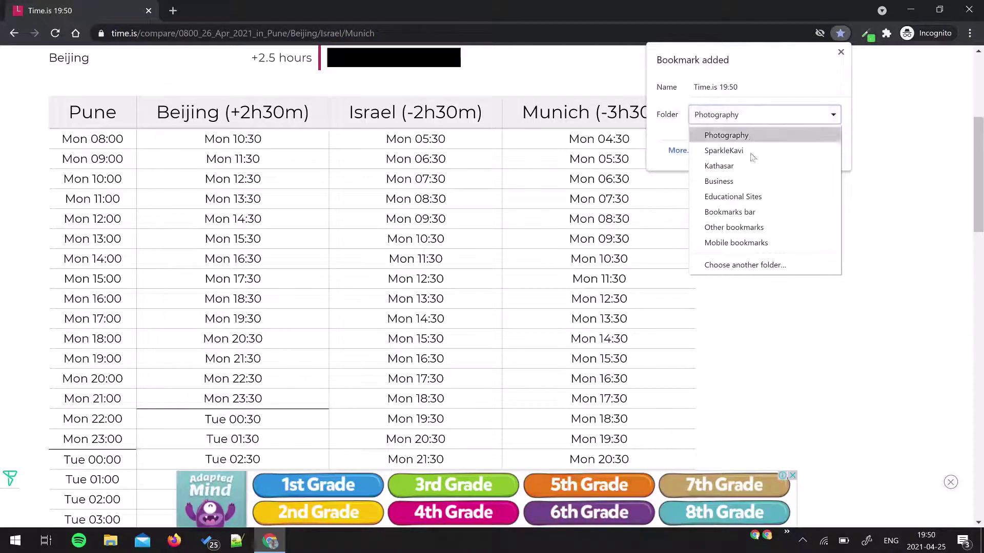
{"action": "left_click", "coordinate": [755, 213]}
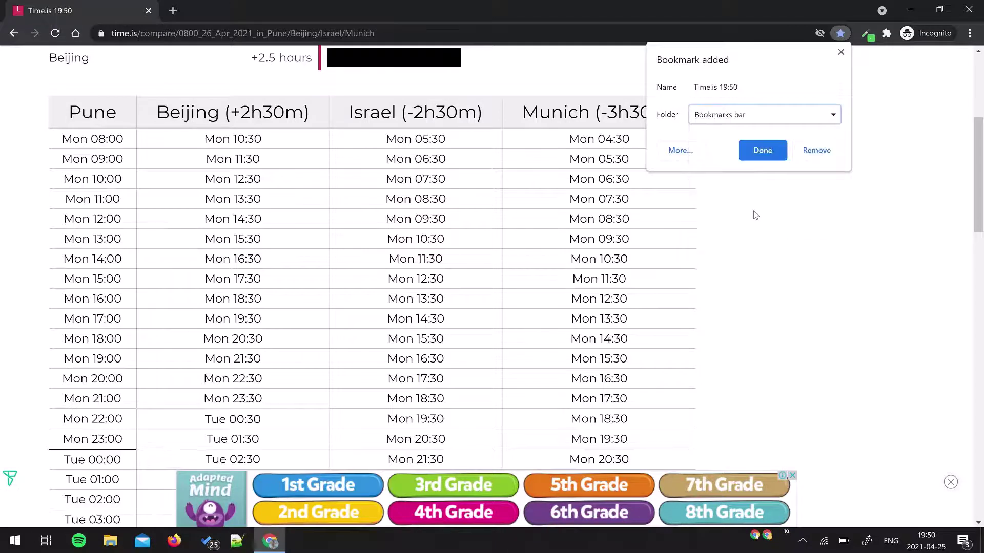
{"action": "left_click", "coordinate": [772, 153]}
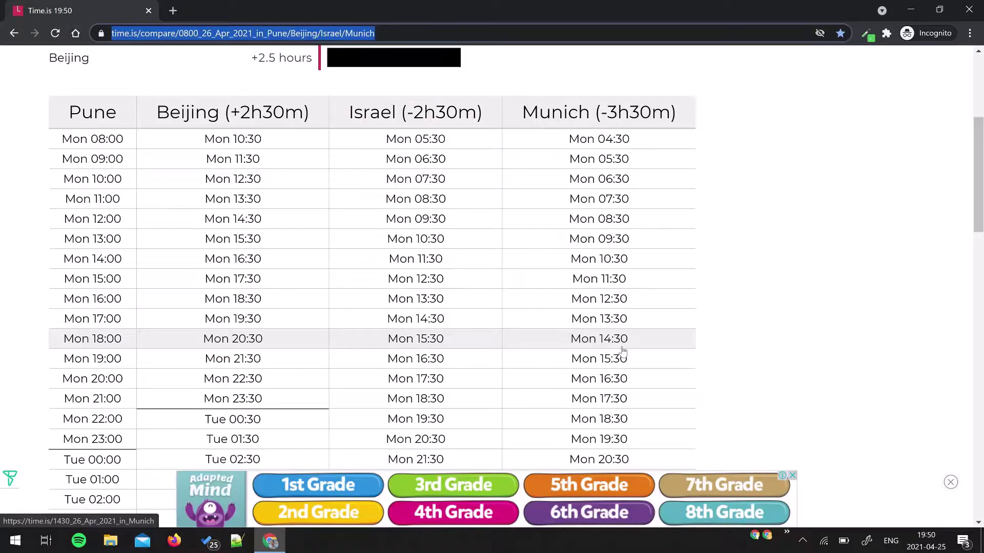
{"action": "scroll", "coordinate": [623, 351], "scroll_direction": "up", "scroll_amount": 5}
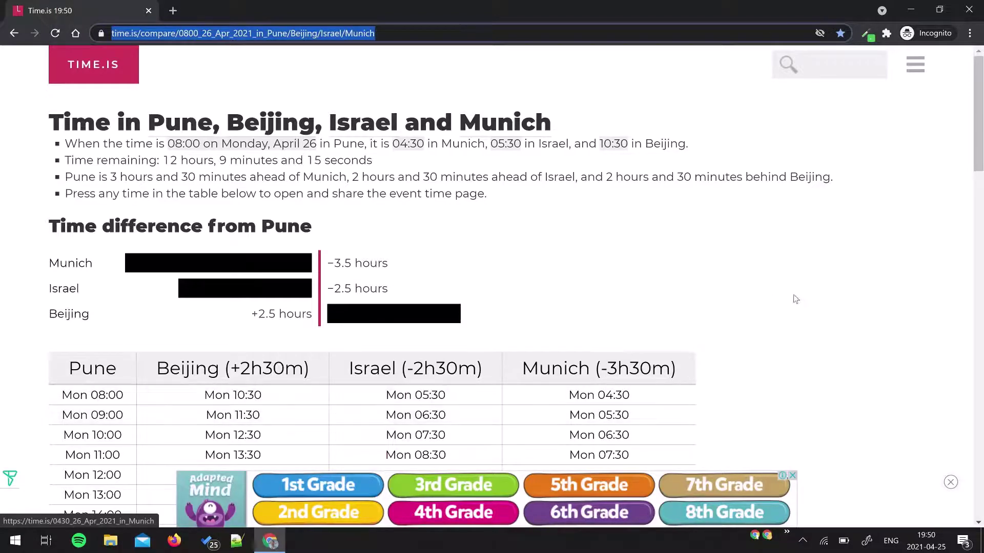
{"action": "scroll", "coordinate": [797, 305], "scroll_direction": "down", "scroll_amount": 10}
{"action": "scroll", "coordinate": [802, 308], "scroll_direction": "down", "scroll_amount": 4}
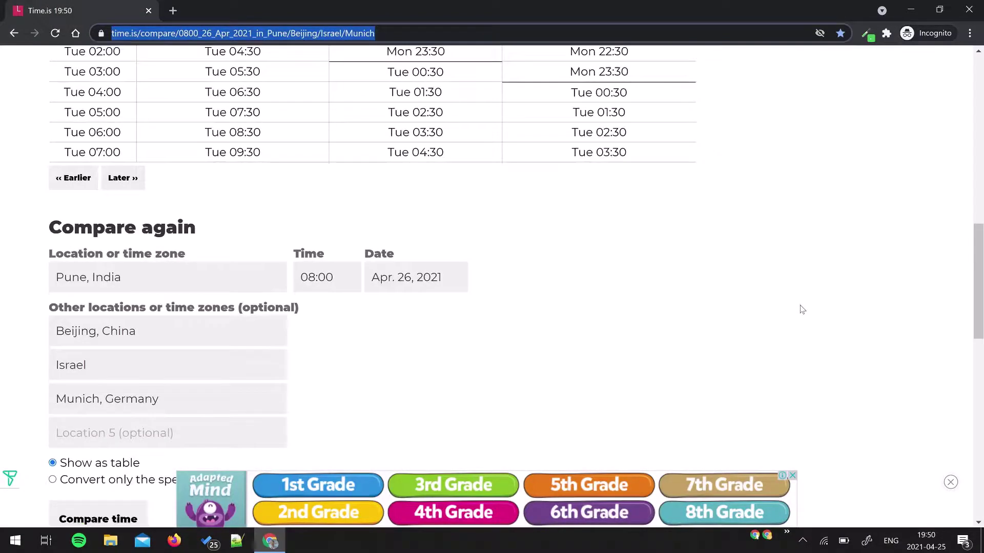
{"action": "scroll", "coordinate": [802, 309], "scroll_direction": "down", "scroll_amount": 5}
{"action": "scroll", "coordinate": [802, 309], "scroll_direction": "up", "scroll_amount": 10}
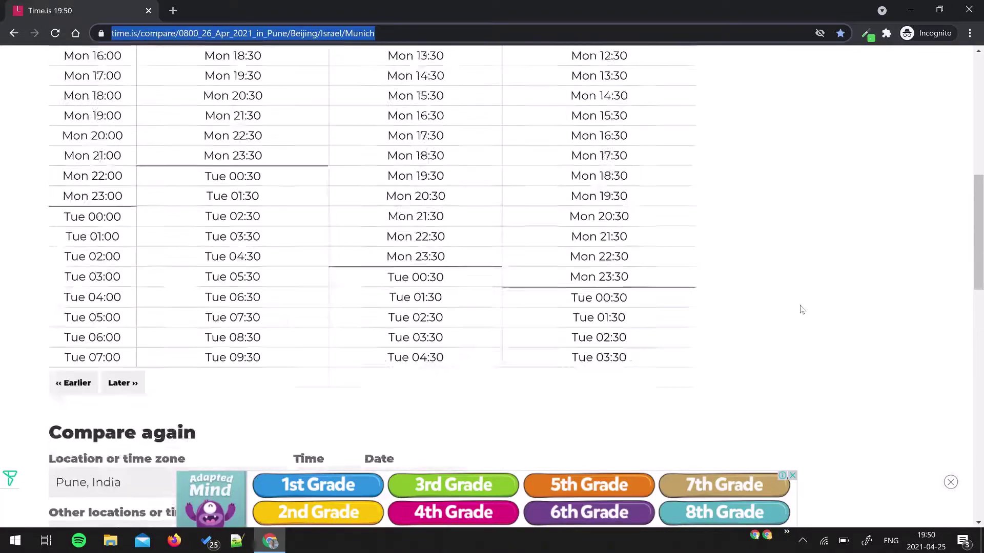
{"action": "scroll", "coordinate": [801, 309], "scroll_direction": "up", "scroll_amount": 7}
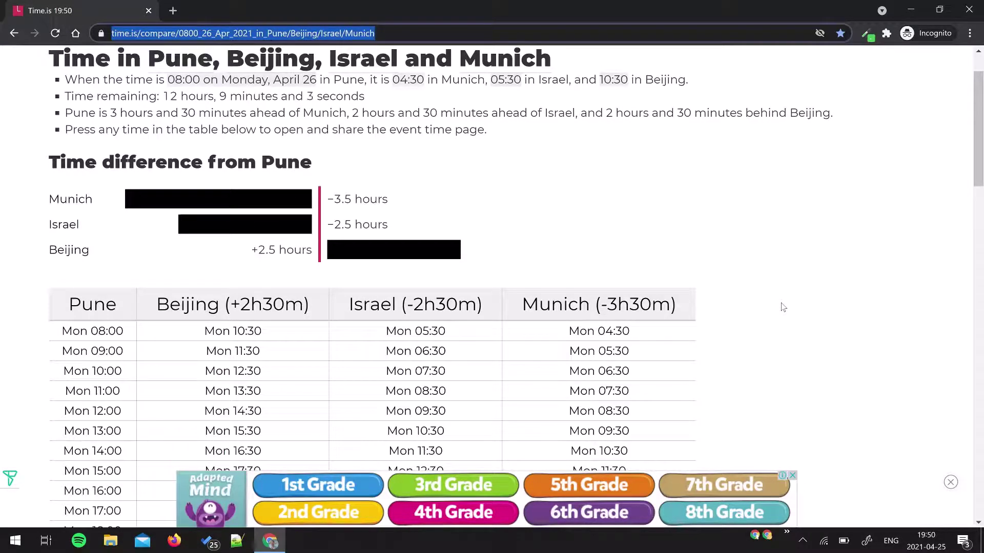
{"action": "scroll", "coordinate": [784, 306], "scroll_direction": "up", "scroll_amount": 1}
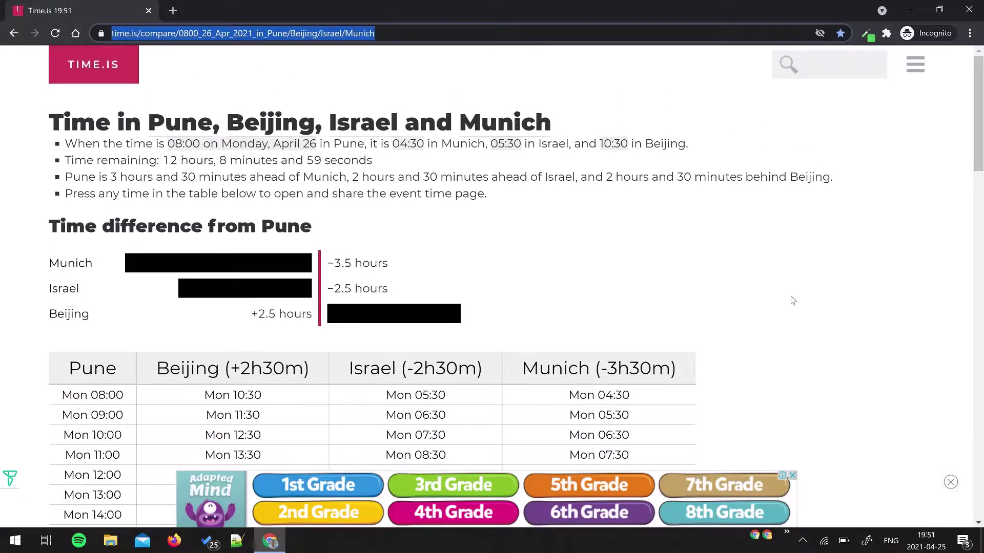